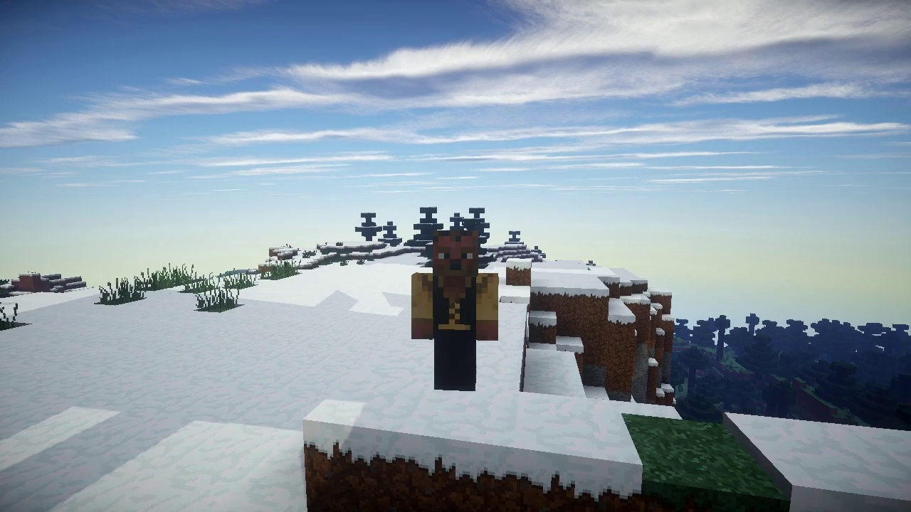
Step: Restore the HUD with F1 and check the chat history twice while boss-bar messages rotate
key(F1)
key(t)
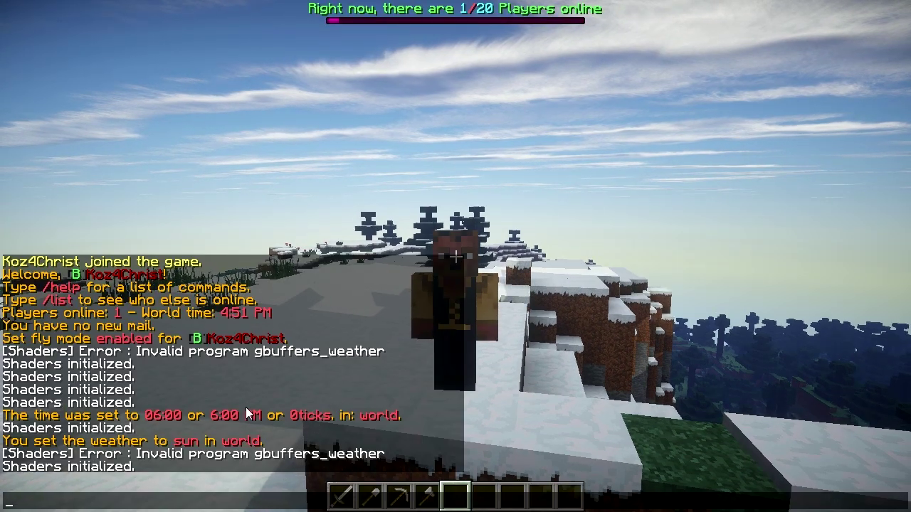
key(Escape)
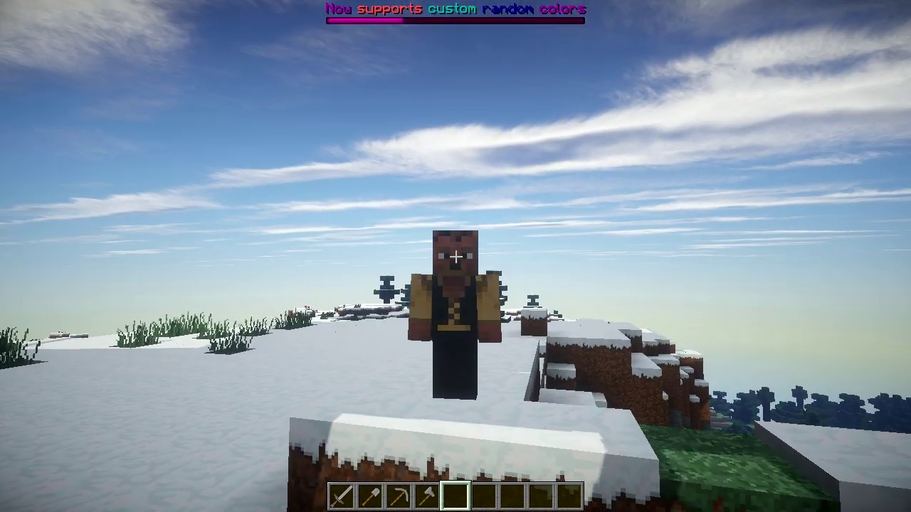
key(t)
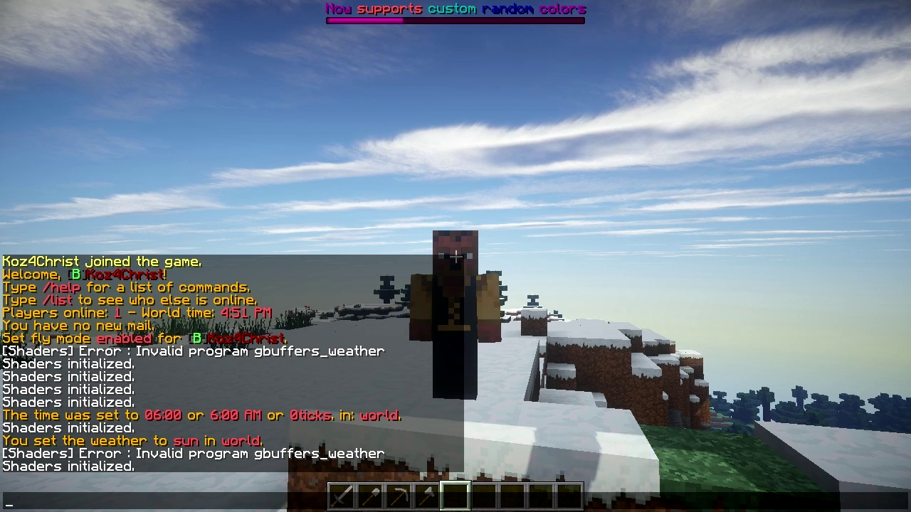
key(Escape)
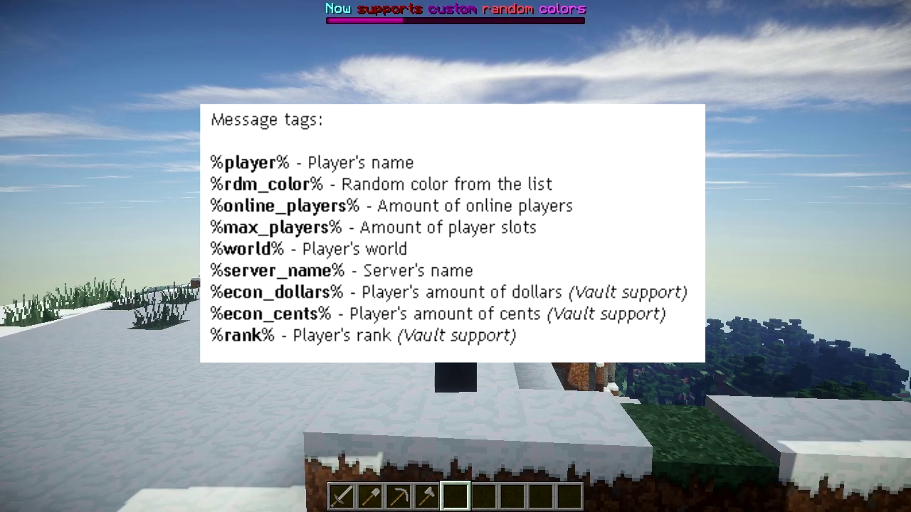
key(t)
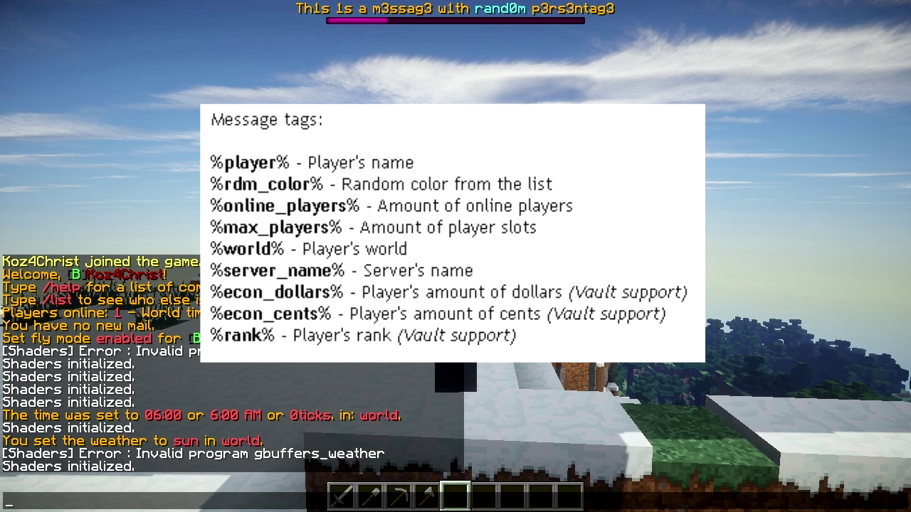
key(Escape)
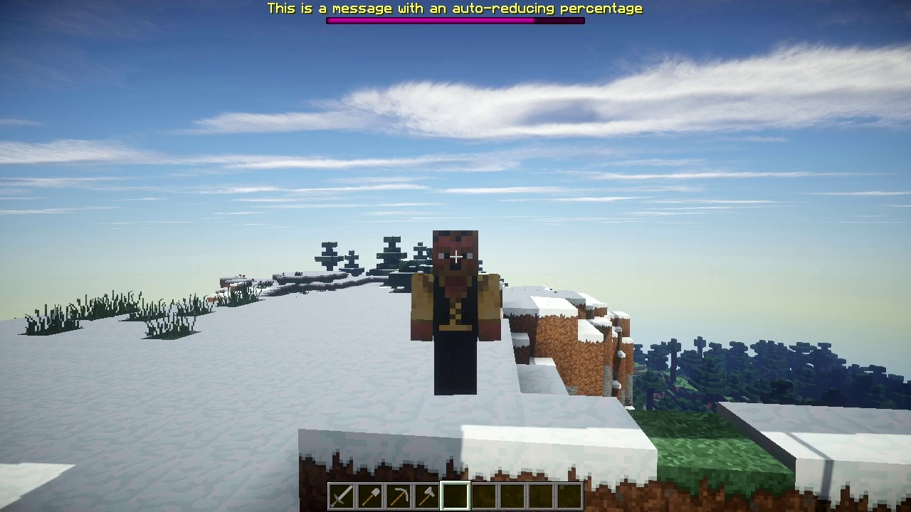
Step: Send /bm to list the BossMessage commands and scroll through the help lines
text(t/bm)
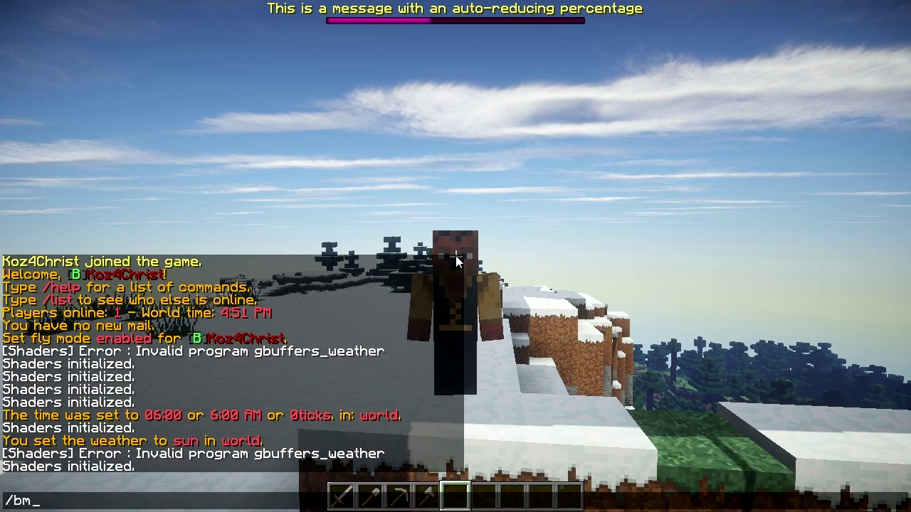
key(Return)
key(t)
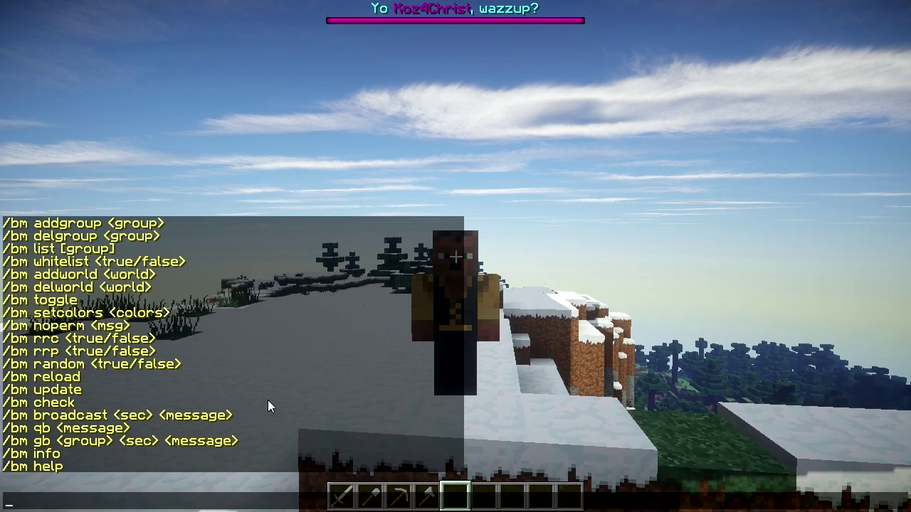
scroll(285, 392, up, 1)
scroll(265, 419, down, 1)
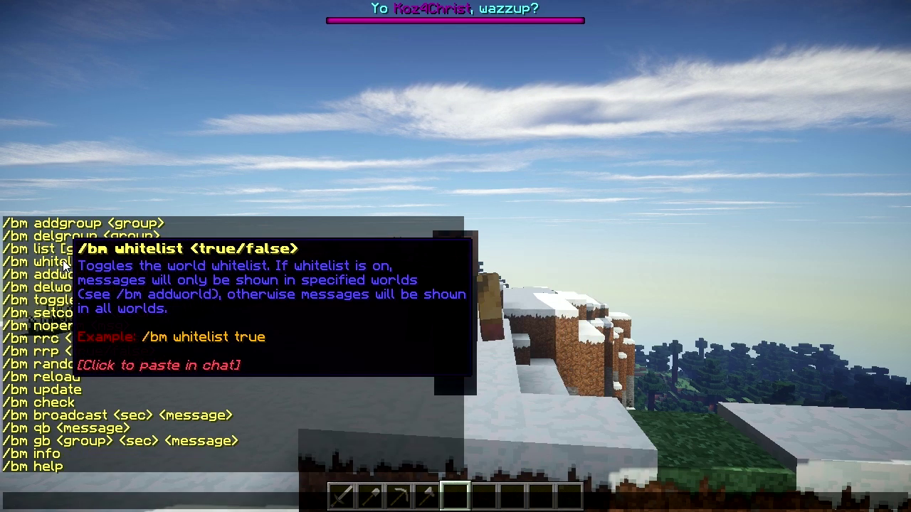
scroll(171, 377, up, 2)
scroll(106, 370, down, 2)
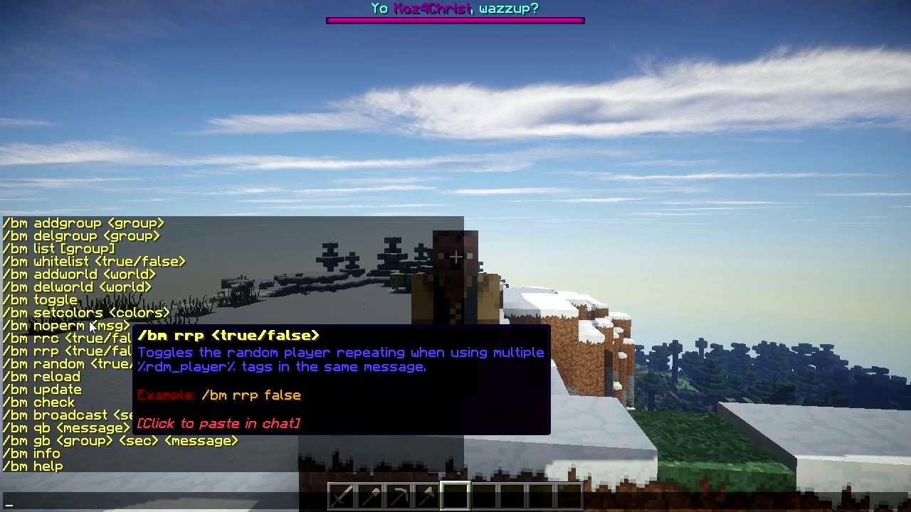
mouse_move(63, 422)
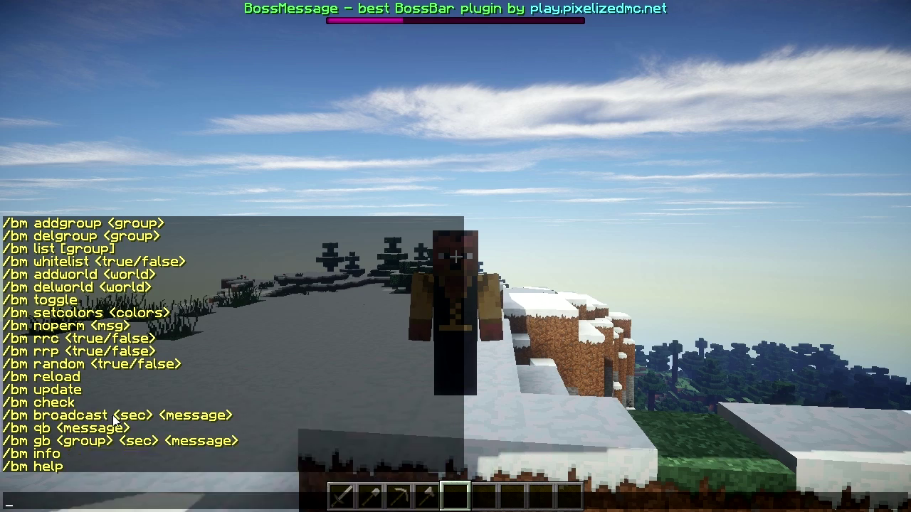
scroll(219, 402, up, 1)
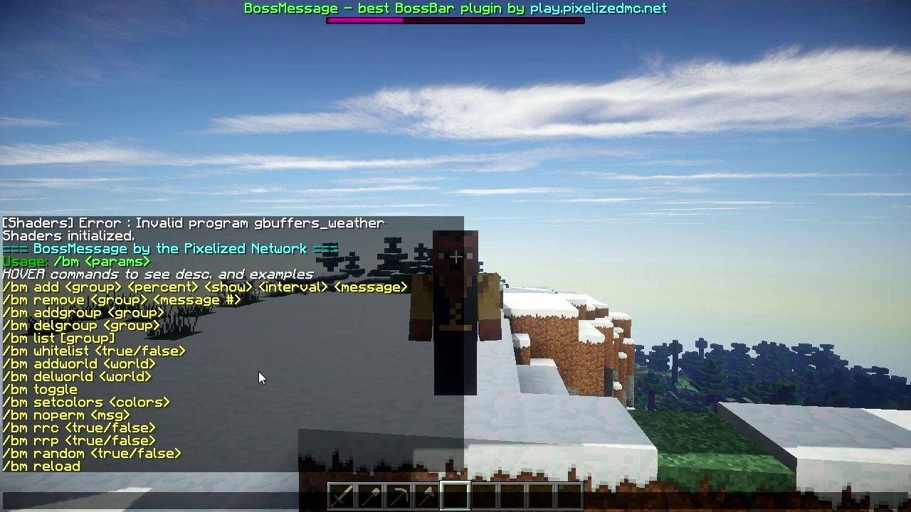
Step: Read the help descriptions and paste the /bm add usage template into chat
mouse_move(138, 291)
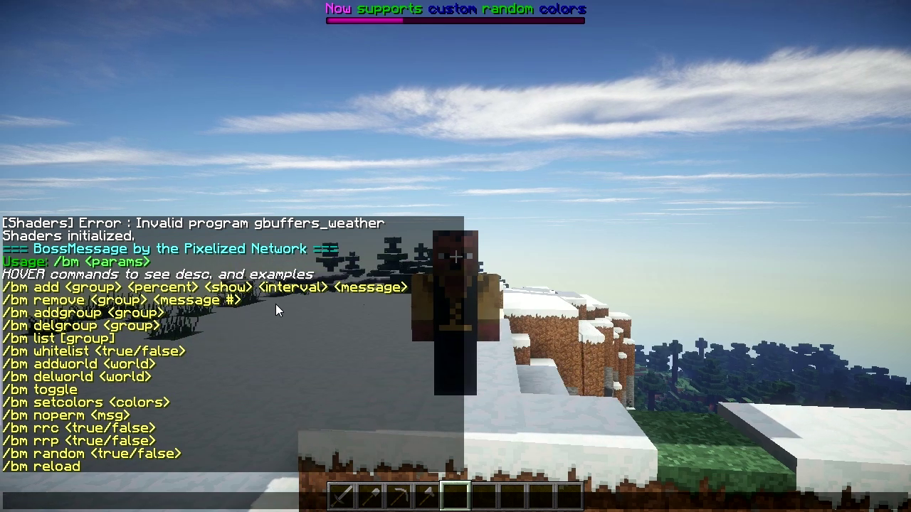
mouse_move(113, 320)
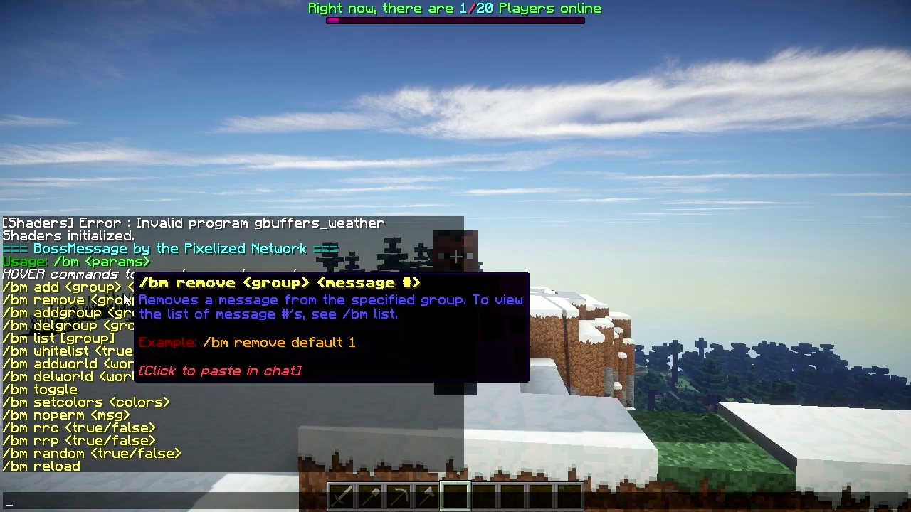
mouse_move(120, 342)
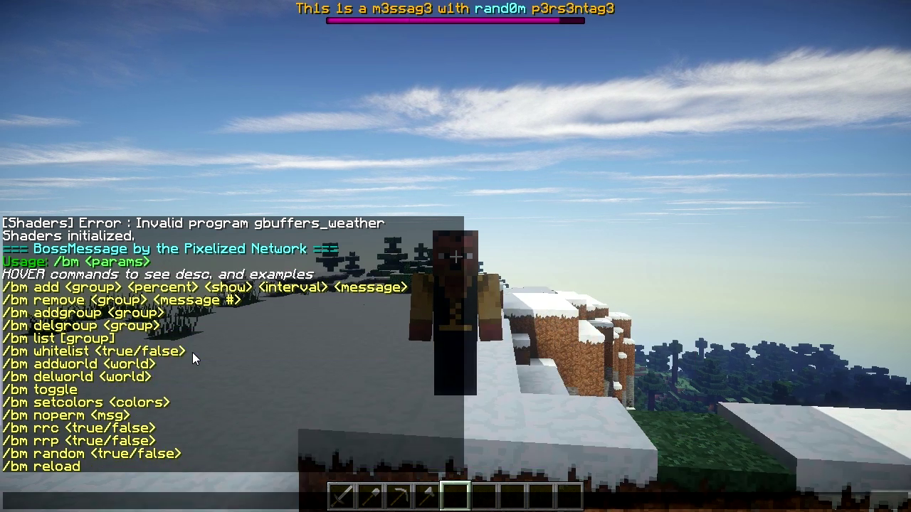
mouse_move(167, 354)
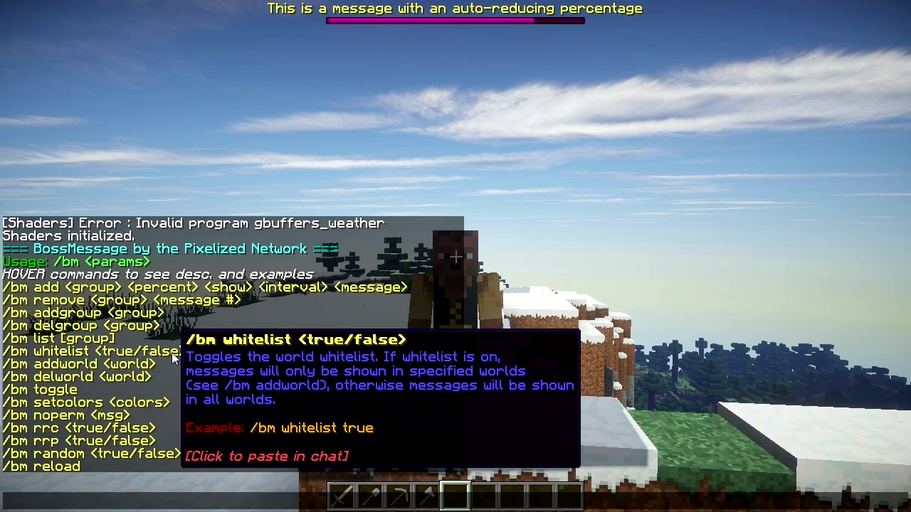
mouse_move(94, 369)
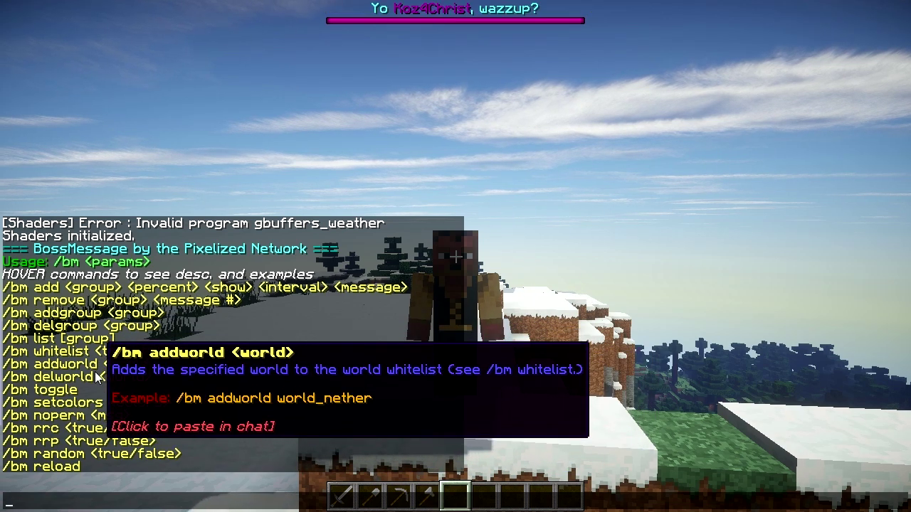
mouse_move(56, 391)
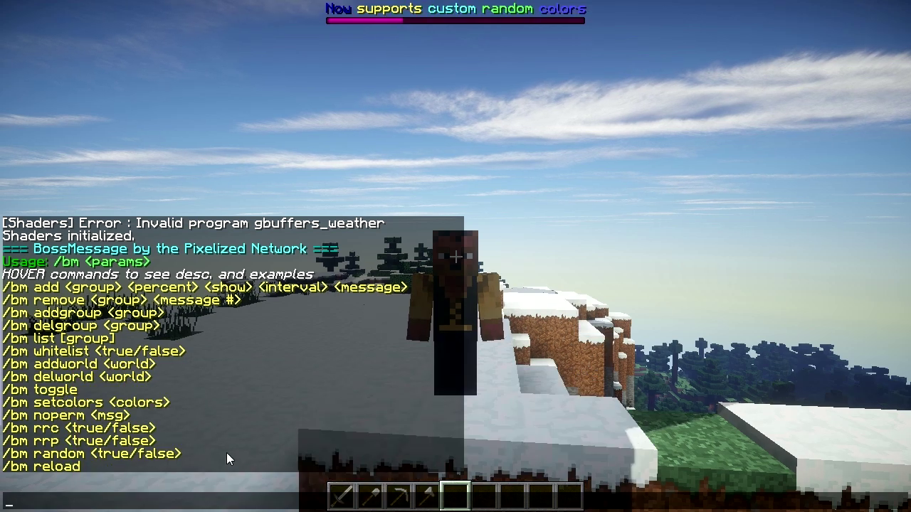
mouse_move(181, 294)
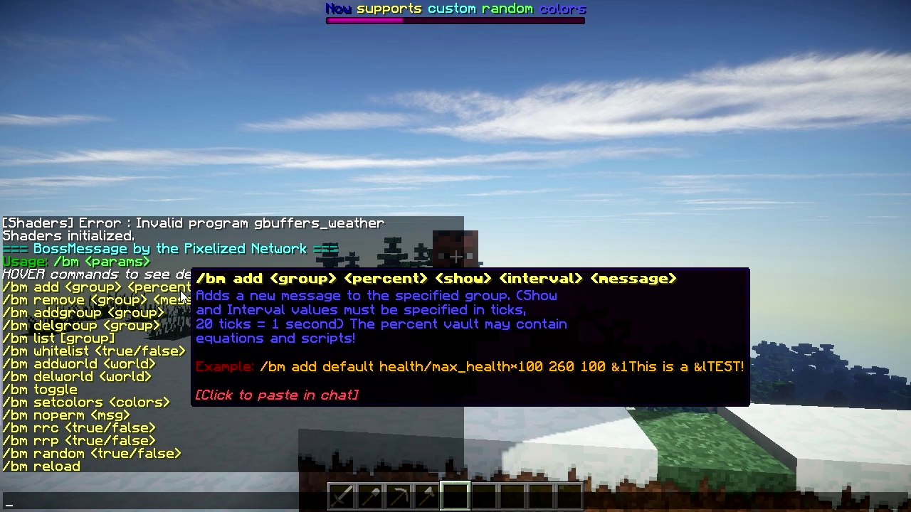
click(181, 294)
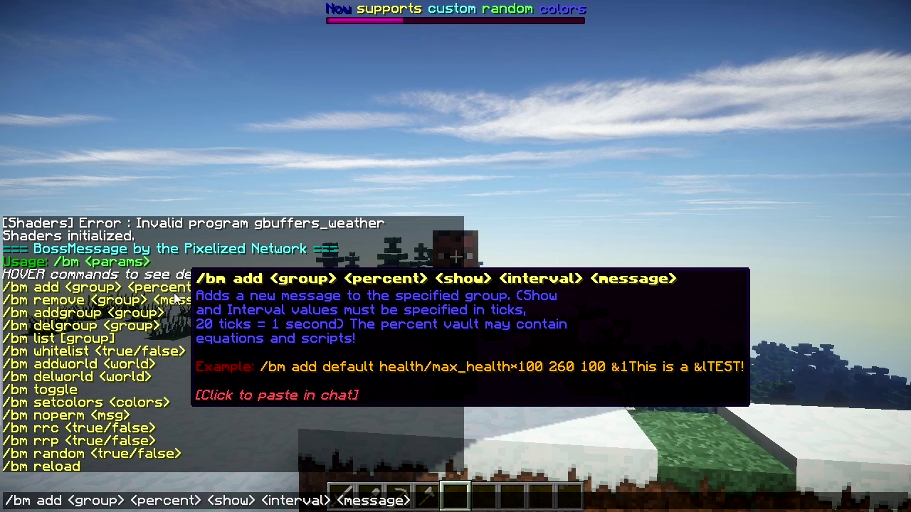
Step: Replace the <group> placeholder with 'default' and the <percent> placeholder with 'auto'
mouse_move(99, 297)
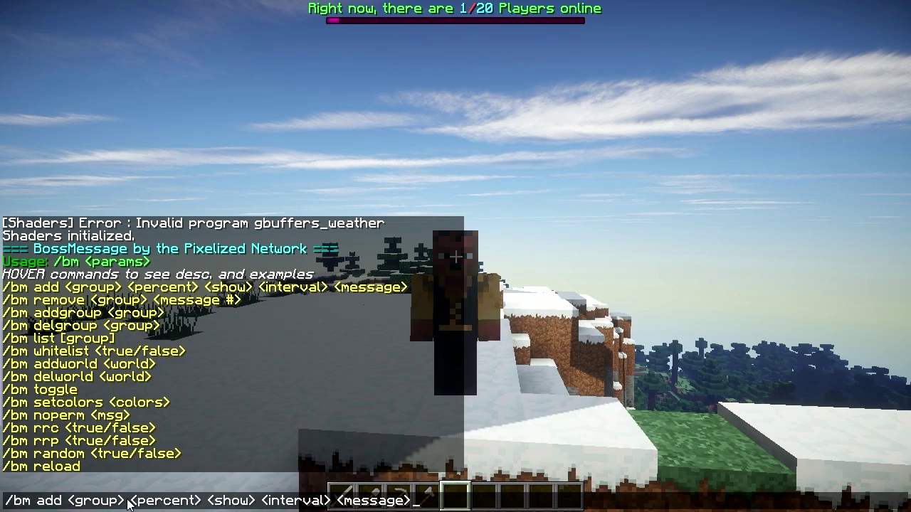
click(135, 506)
key(ctrl+shift+Left)
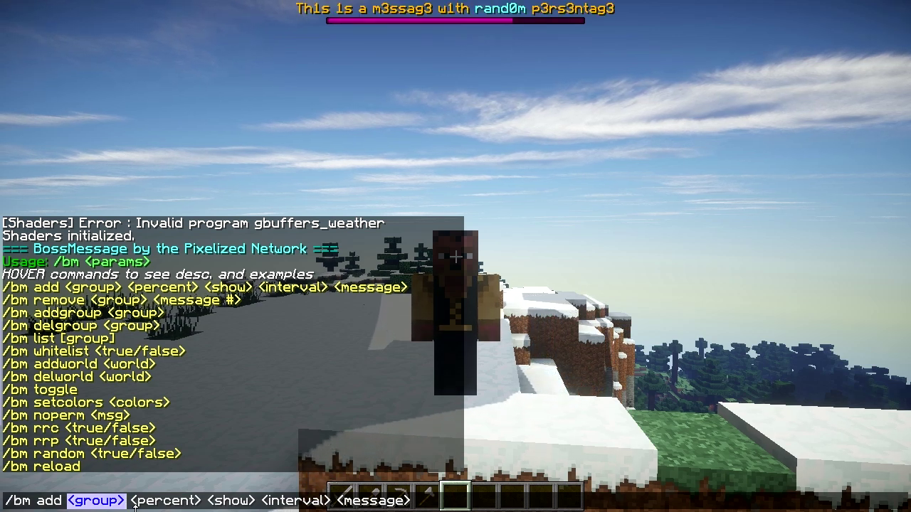
text(default)
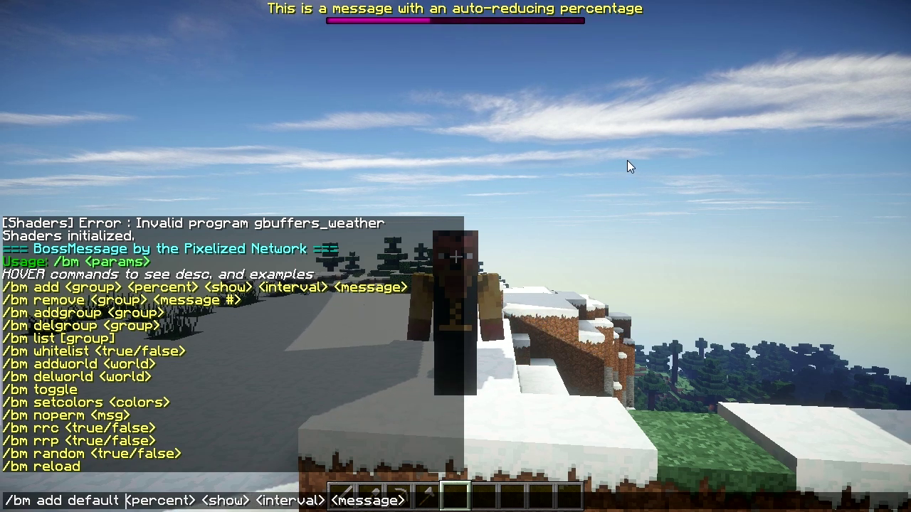
key(ctrl+shift+Right)
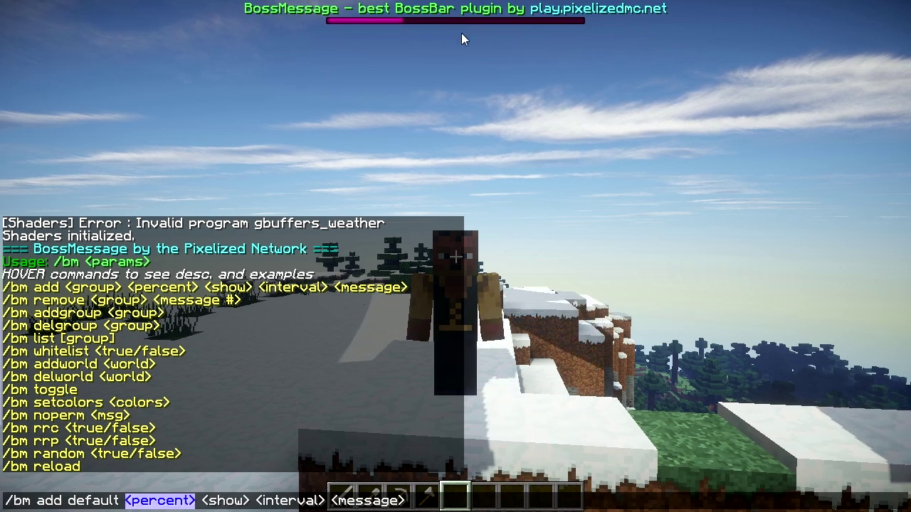
click(202, 504)
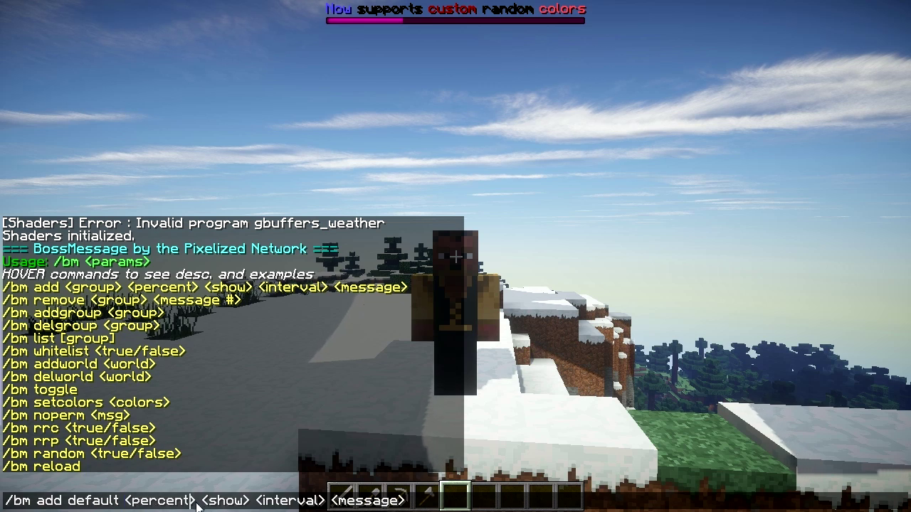
key(ctrl+shift+Left)
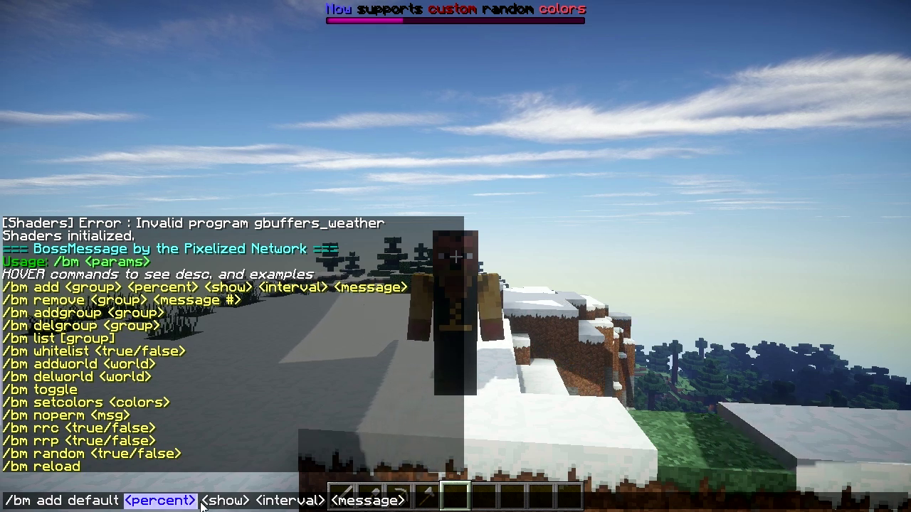
text(100)
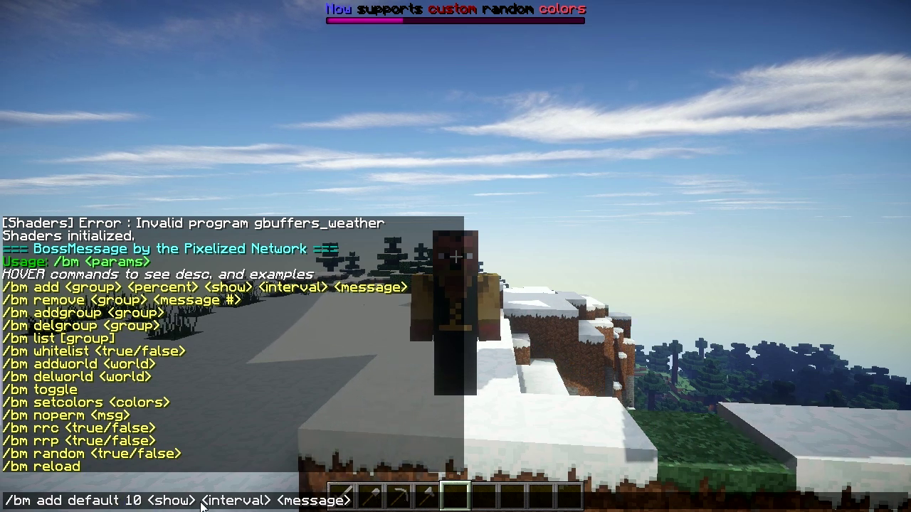
key(BackSpace)
key(BackSpace)
key(BackSpace)
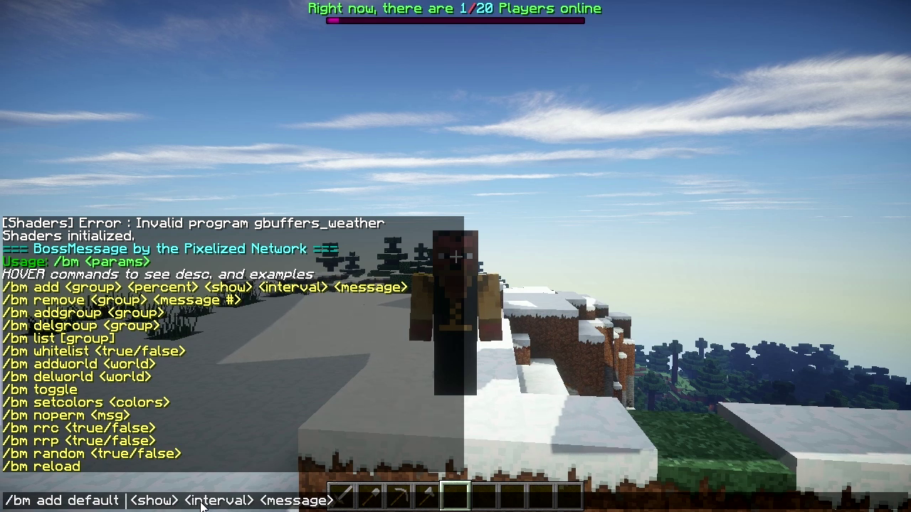
text(90)
key(BackSpace)
key(BackSpace)
text(auto)
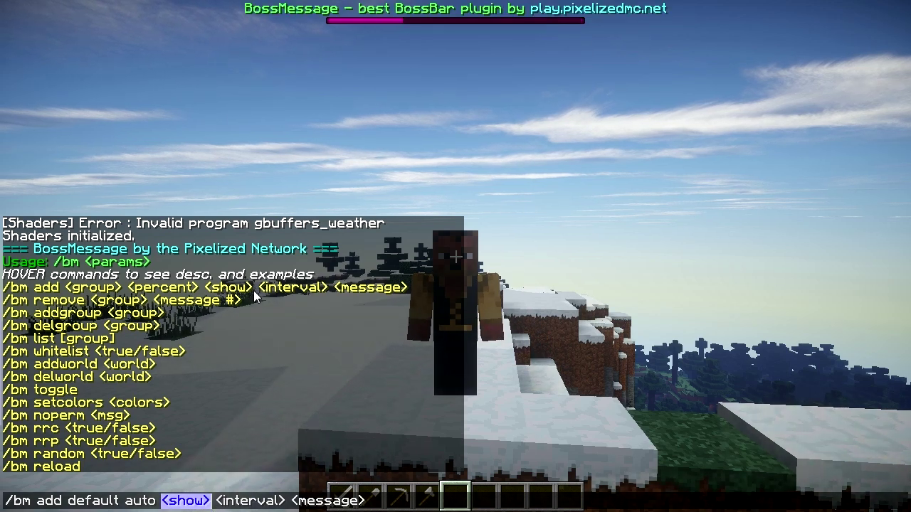
Step: Enter show time 240, interval 0 and the message 'HI Tubes of YOU!', then send it
mouse_move(254, 289)
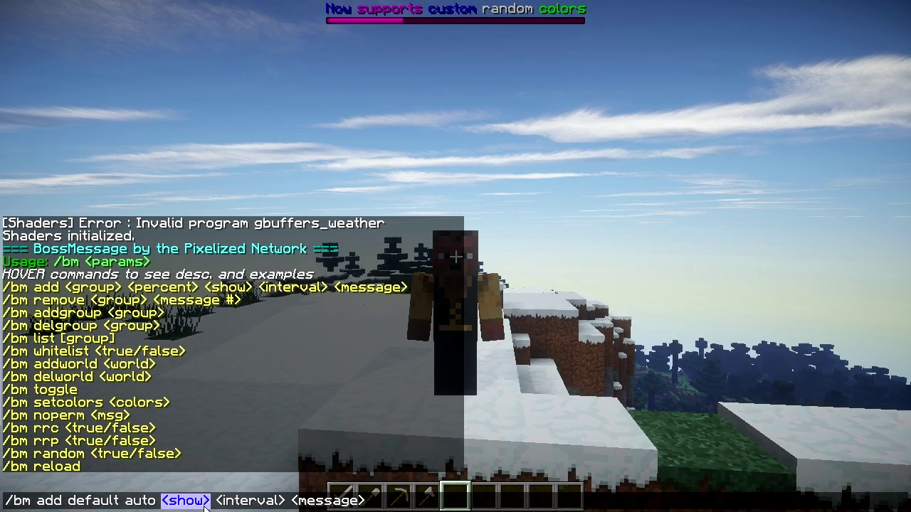
text(240 )
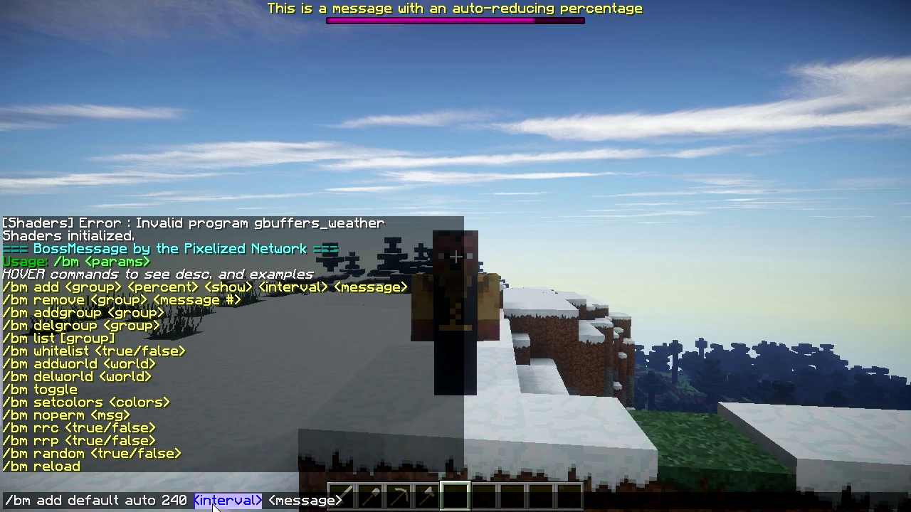
text(0)
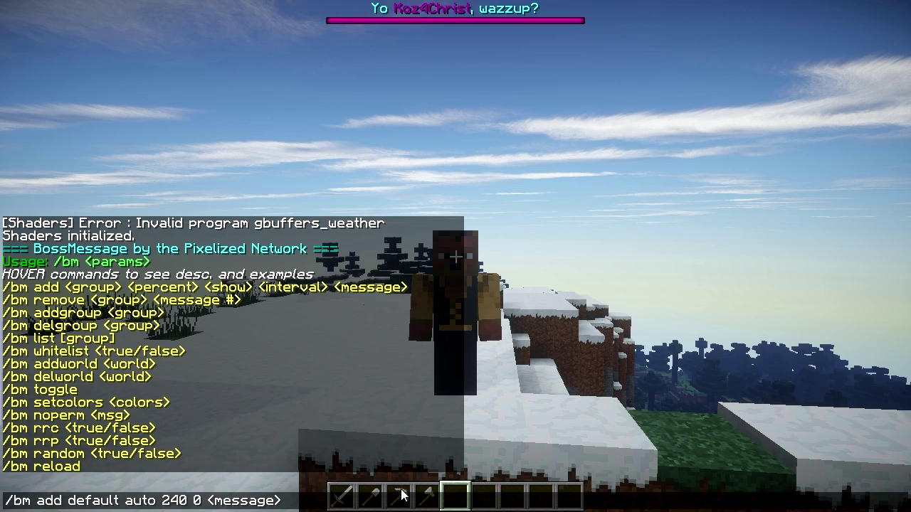
key(ctrl+shift+Left)
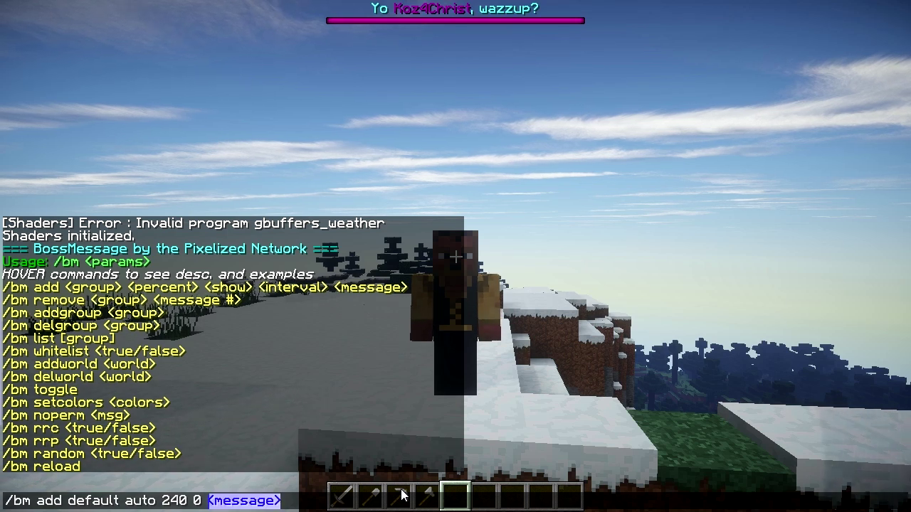
text(HI Tubes of YOU!)
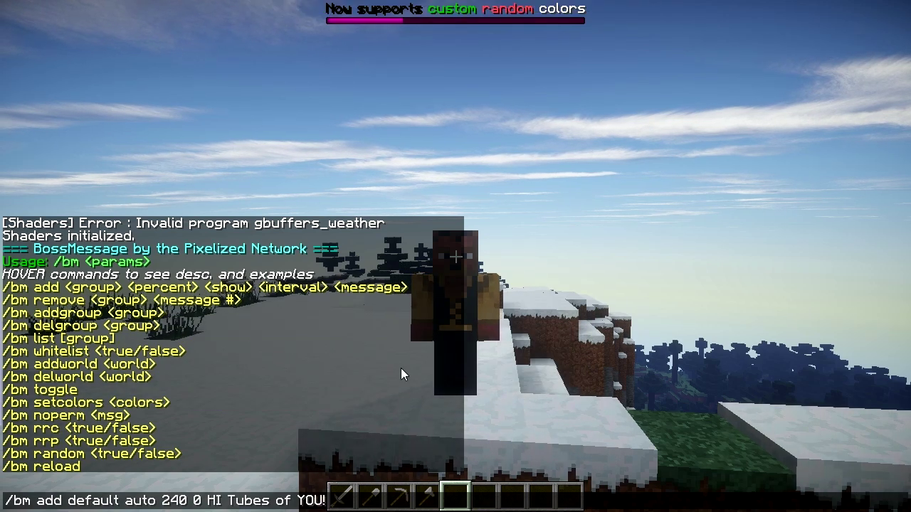
key(Return)
Step: Send /bm twice in chat to bring up the BossMessage command help
key(t)
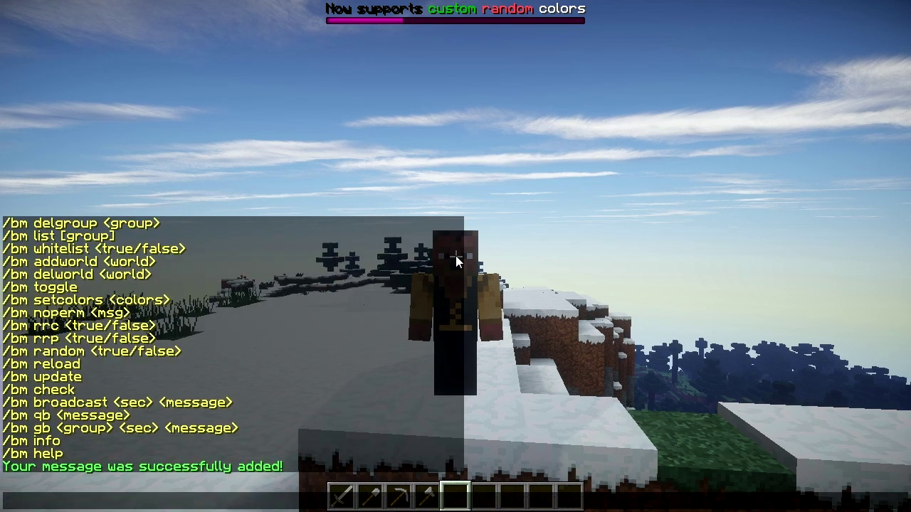
scroll(217, 320, up, 2)
scroll(217, 331, down, 2)
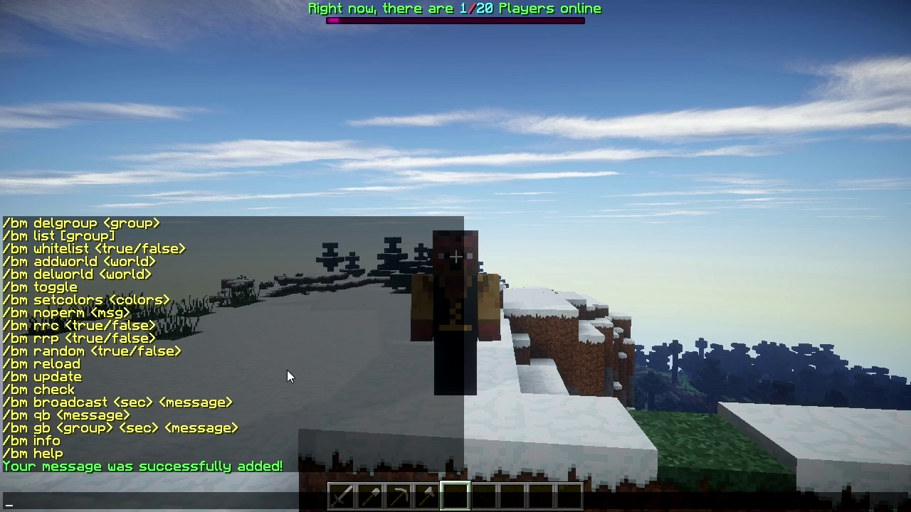
text(/bm)
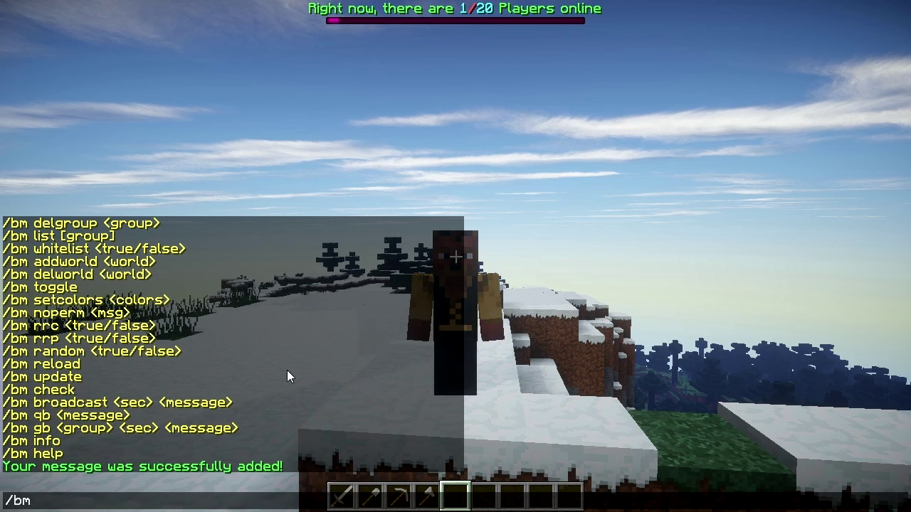
key(Return)
text(/bm)
key(Return)
Step: List the default group's seven messages with /bm list default
key(t)
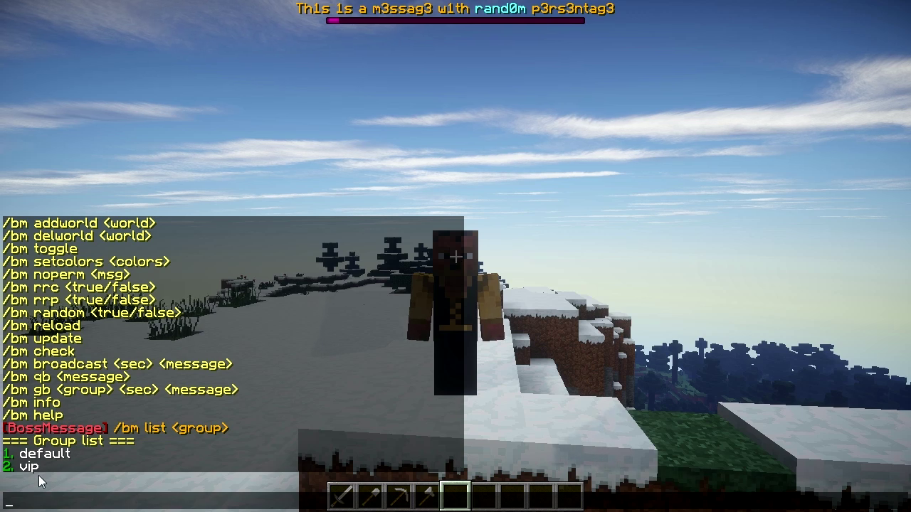
text(/b)
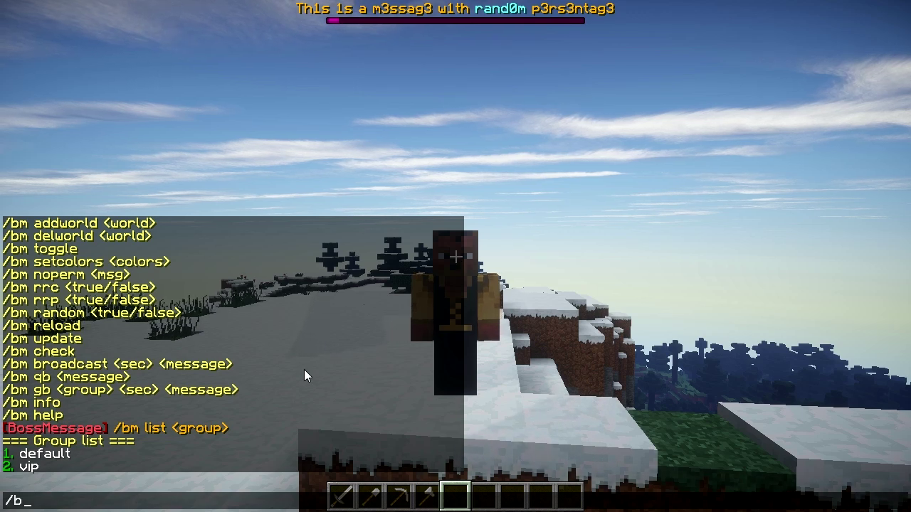
text(m list def)
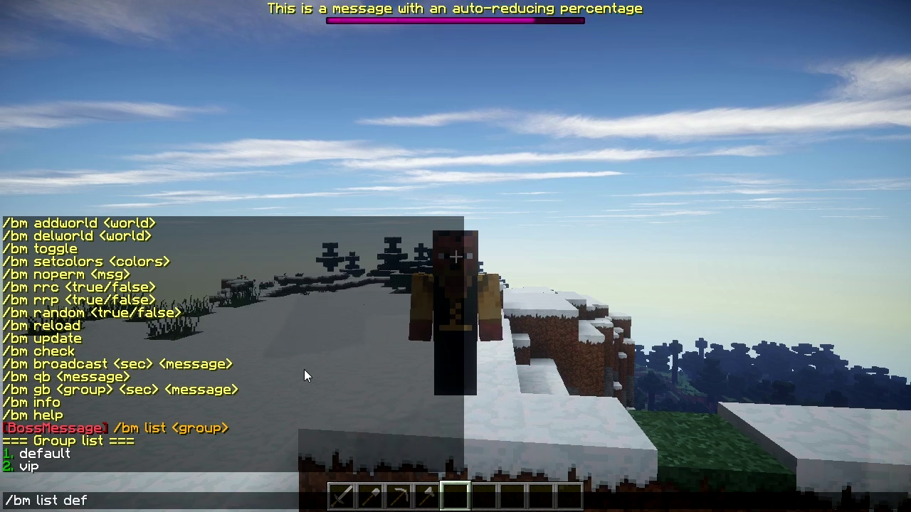
text(ault)
key(Return)
key(t)
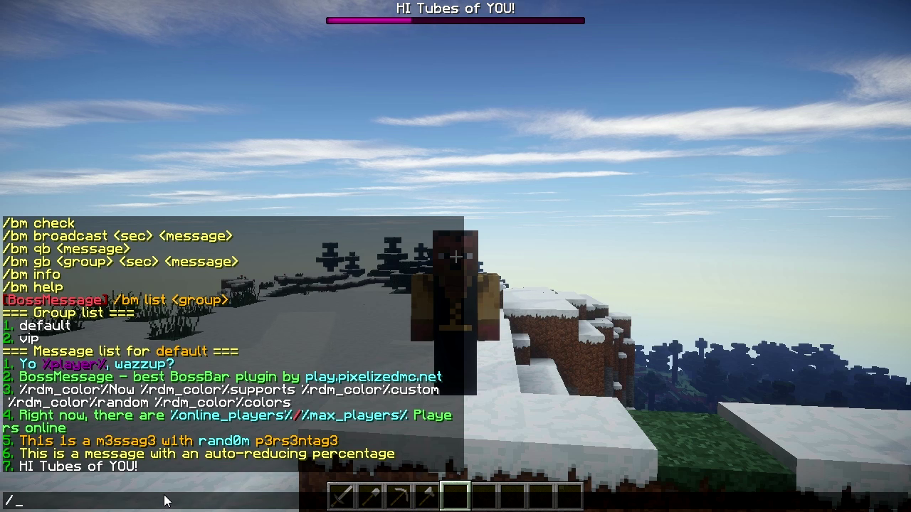
Step: Remove message #7 from the default group and begin drafting a 5-second broadcast
text(list)
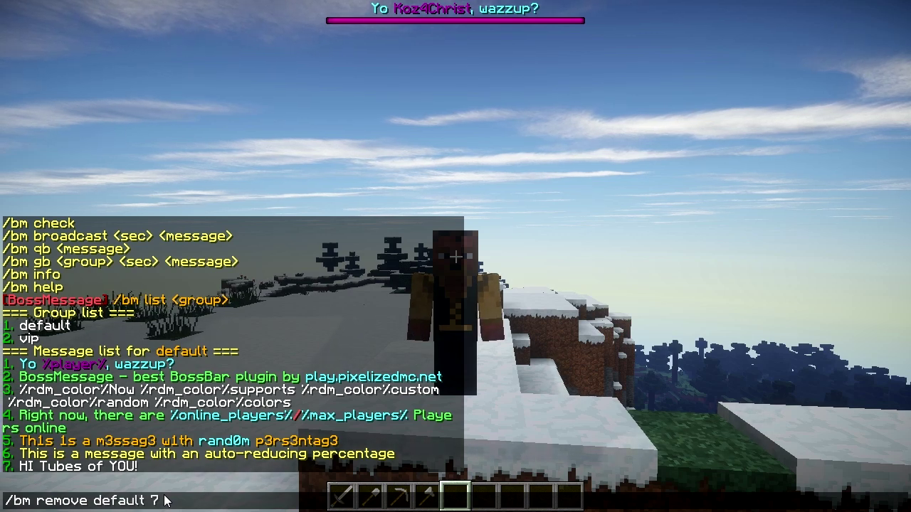
key(Return)
key(t)
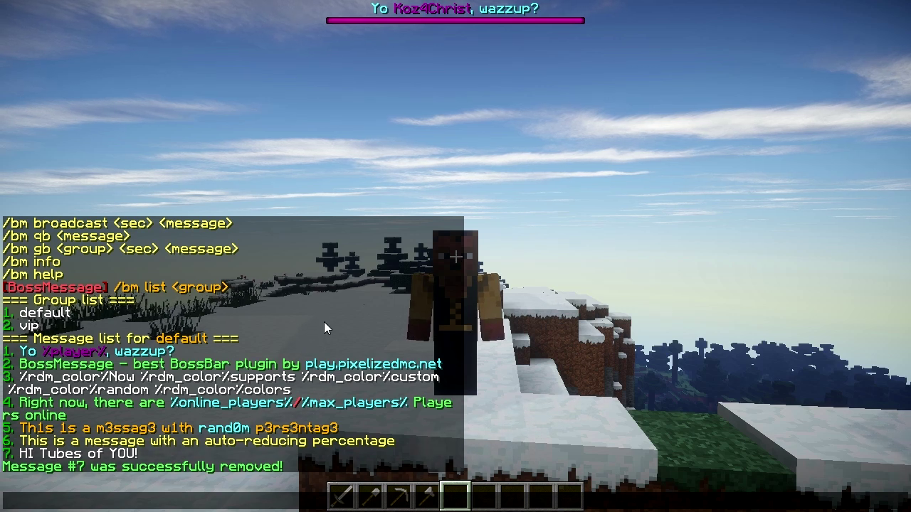
text(/bm broadcase 5 H)
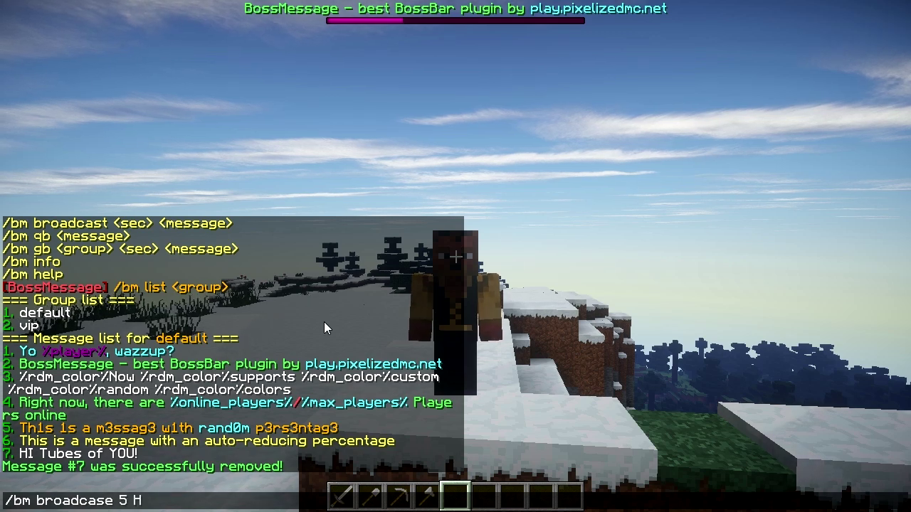
Step: Broadcast 'HI' for 5 seconds, fixing the 'broadcase' typo after the invalid-command error
key(Return)
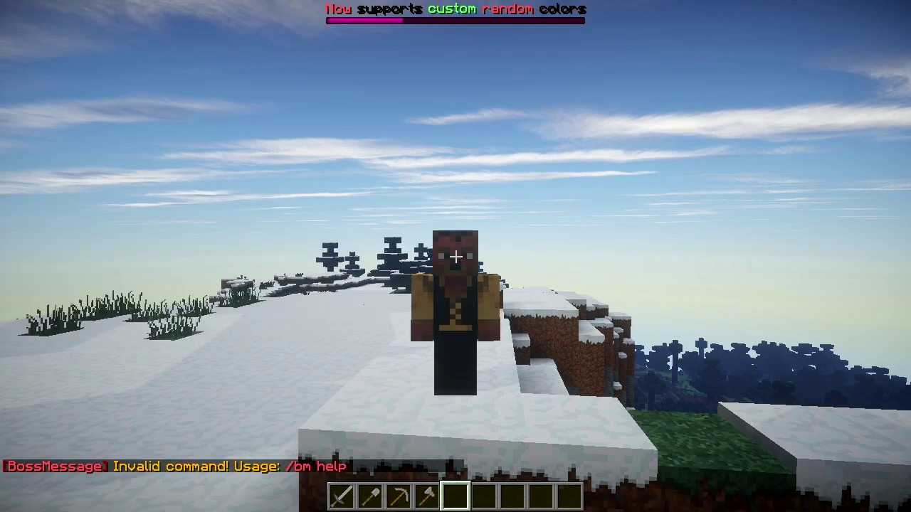
key(t)
key(Up)
key(Left)
key(Left)
key(Left)
key(Left)
key(Left)
key(BackSpace)
text(t)
key(Return)
key(t)
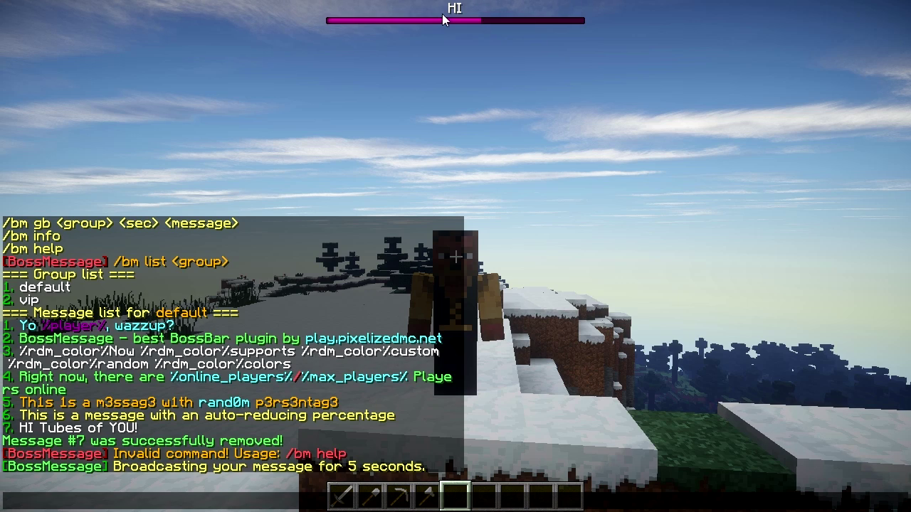
scroll(133, 366, up, 1)
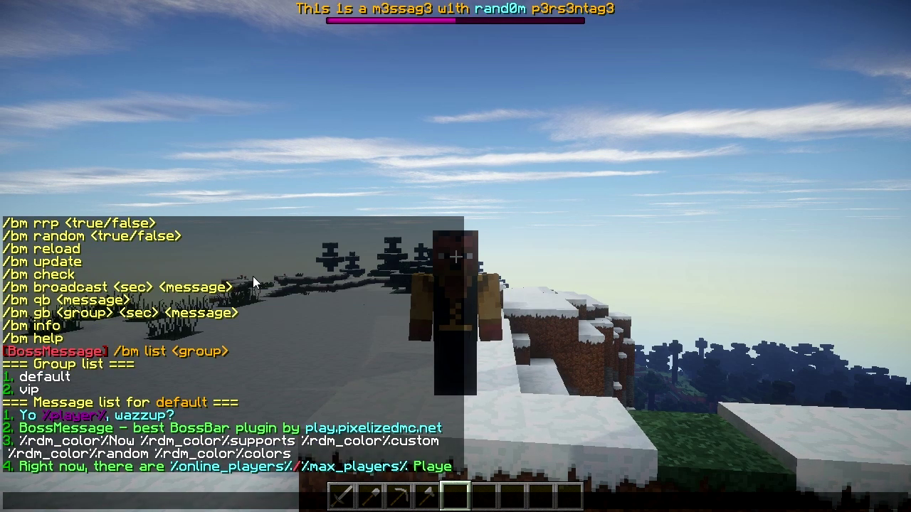
scroll(253, 282, up, 1)
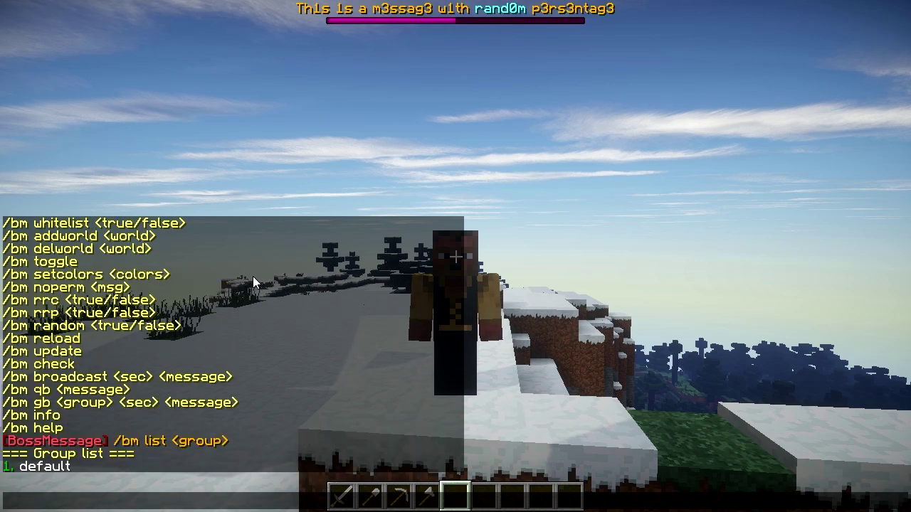
scroll(180, 422, down, 2)
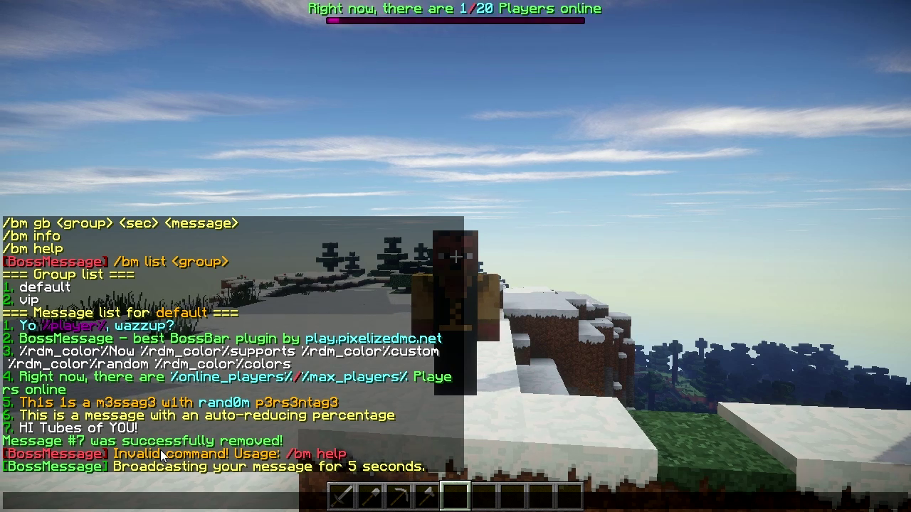
Step: Draft the online_players/max_players*100 formula in chat, then clear it and close chat
text(online_players/)
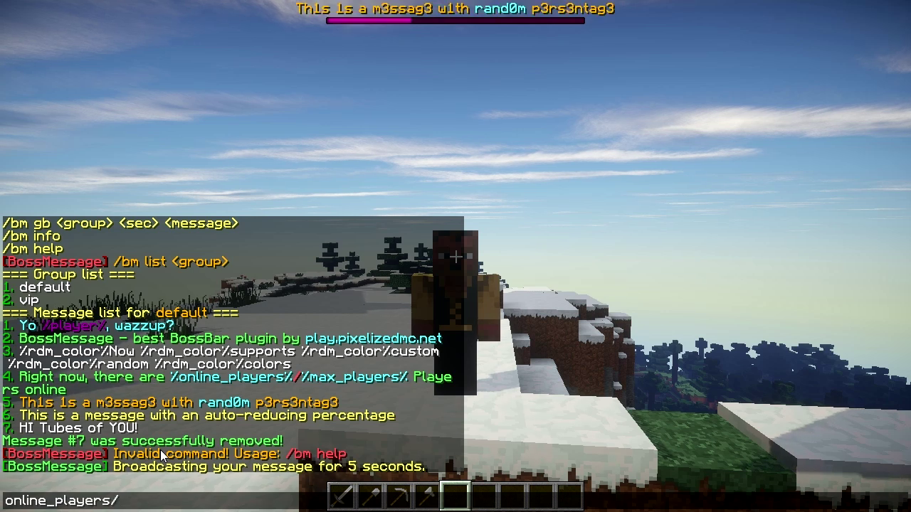
text(max_players*1)
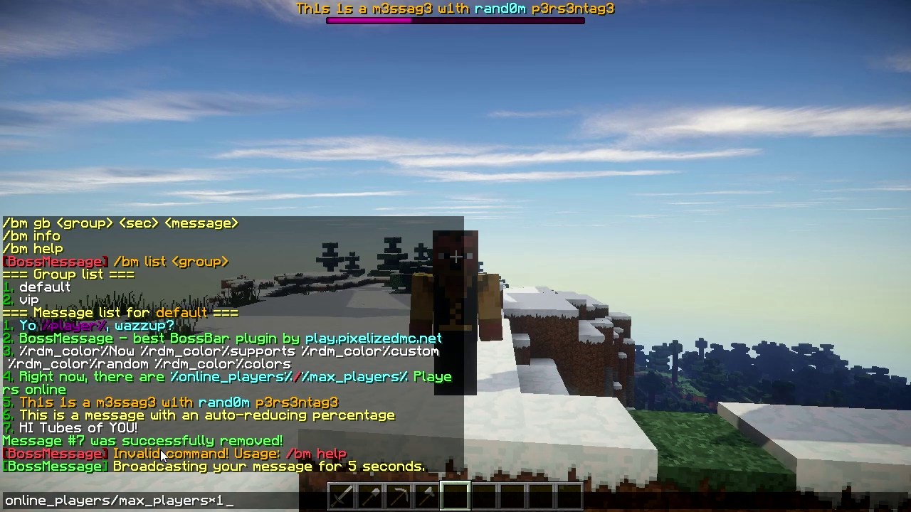
text(00)
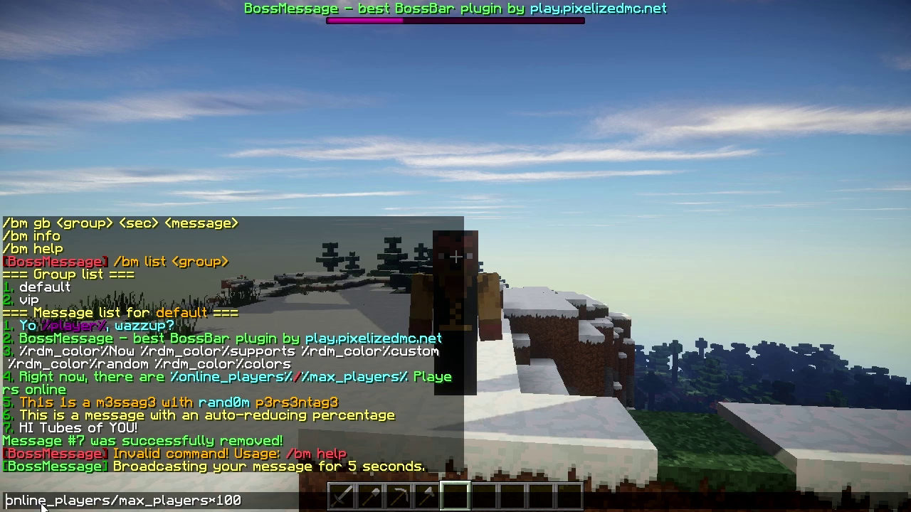
key(Left)
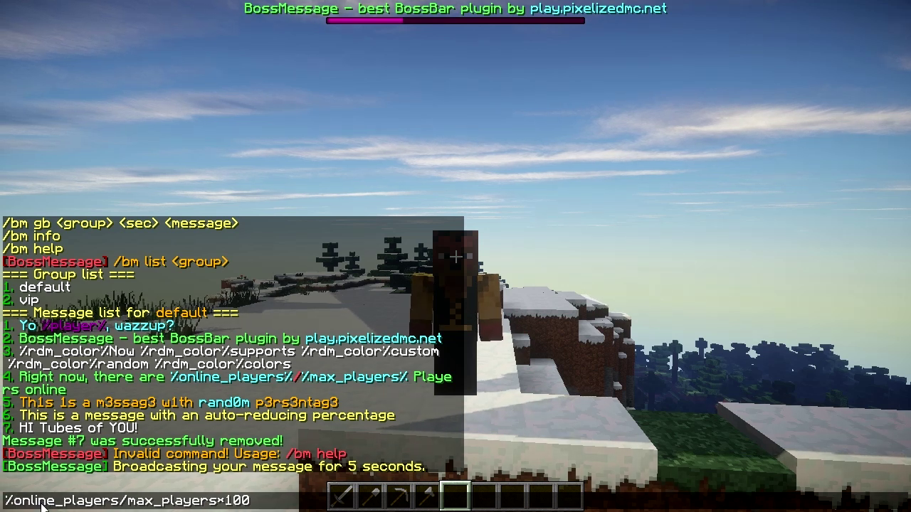
key(Right)
key(Right)
key(Right)
key(Right)
key(Right)
key(Right)
key(Right)
key(Right)
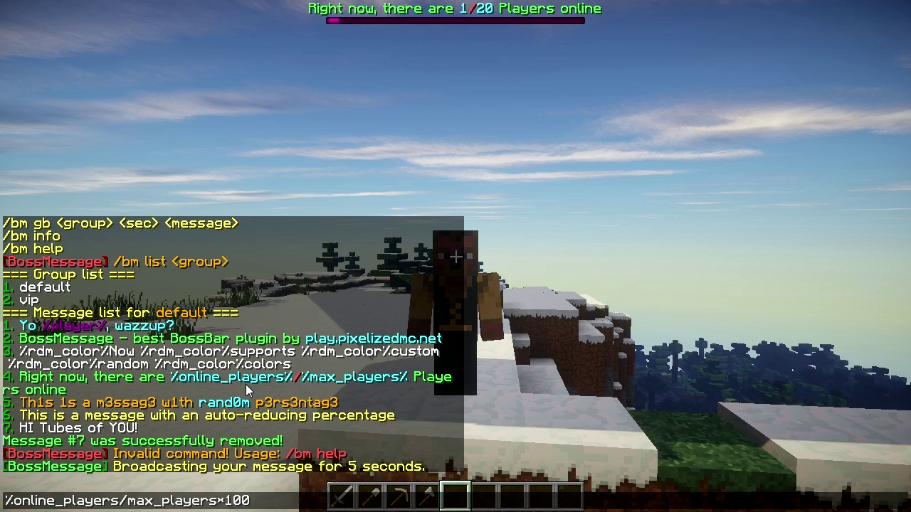
key(ctrl+a)
key(BackSpace)
key(Escape)
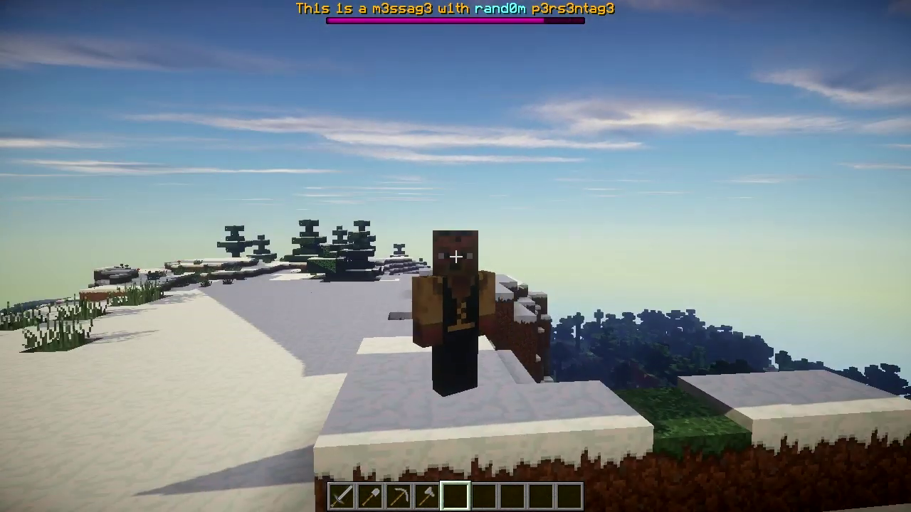
Step: Open the chat window again to review the BossMessage command history
key(t)
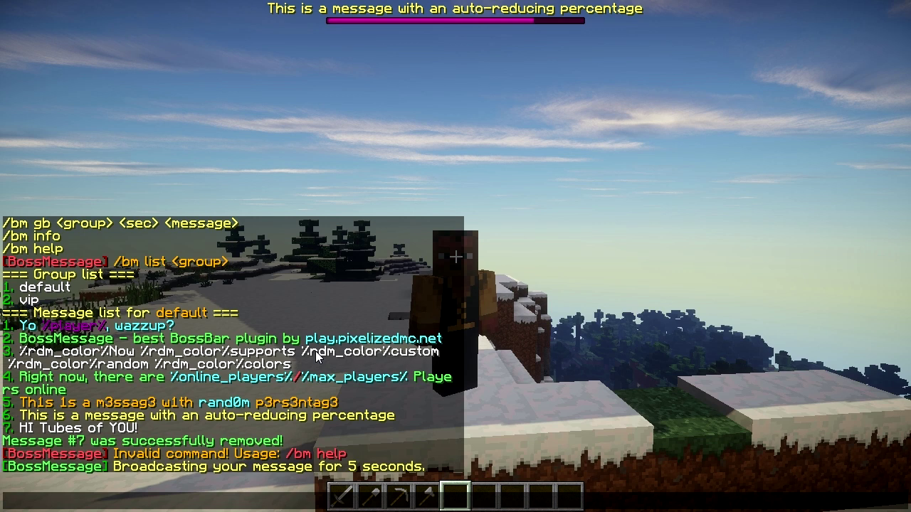